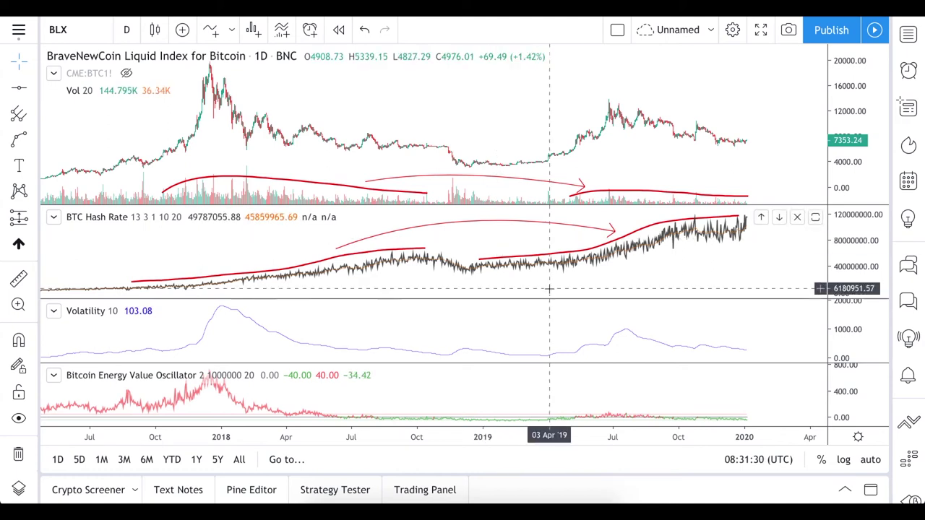
Maximize the Bitcoin Energy Value Oscillator pane to show its late-2017 peak above 700
{"action": "double_click", "coordinate": [526, 383]}
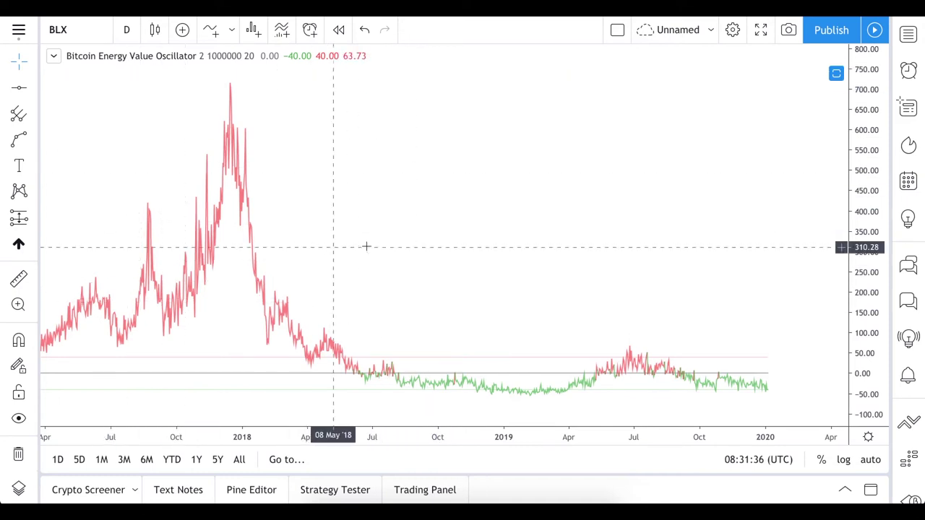
Restore the BLX price, BTC Hash Rate, Volatility and oscillator panes from the maximized view
{"action": "double_click", "coordinate": [415, 249]}
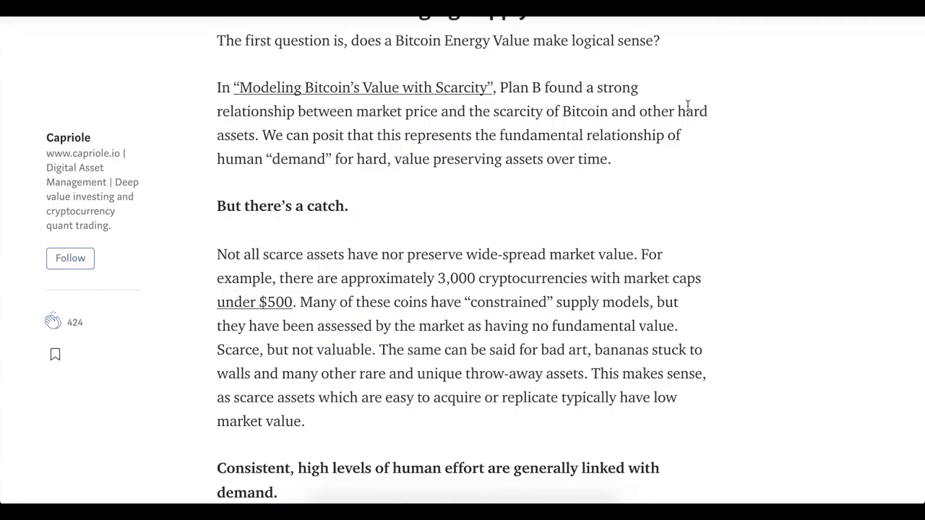
Scroll the Medium article and highlight the $USD/Joule unit in the Fiat Factor bullet
{"action": "scroll", "coordinate": [687, 105], "scroll_direction": "up", "scroll_amount": 20}
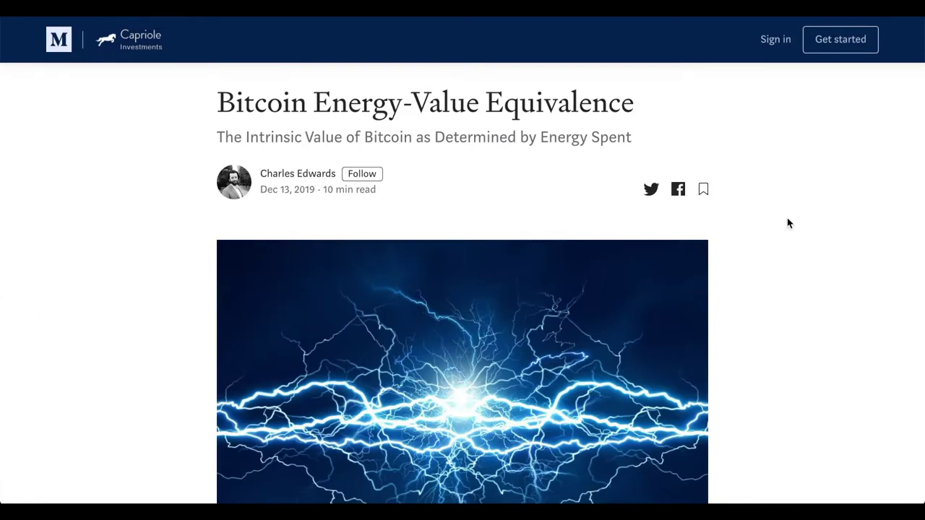
{"action": "scroll", "coordinate": [788, 223], "scroll_direction": "down", "scroll_amount": 2}
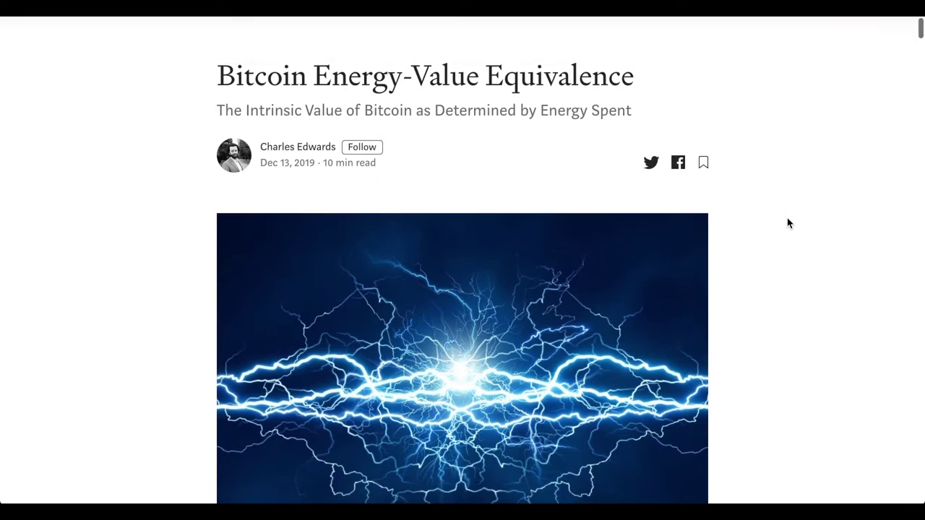
{"action": "scroll", "coordinate": [787, 223], "scroll_direction": "down", "scroll_amount": 10}
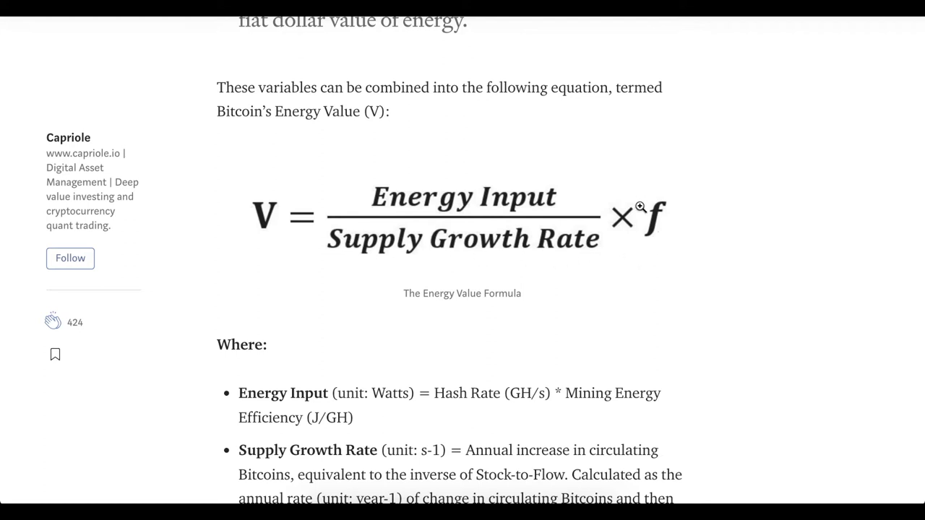
{"action": "scroll", "coordinate": [729, 238], "scroll_direction": "down", "scroll_amount": 2}
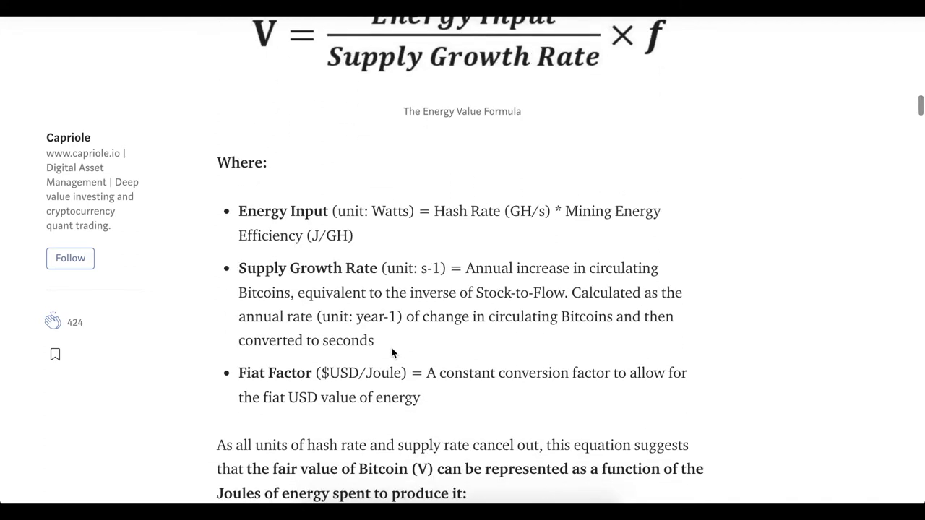
{"action": "left_click_drag", "start_coordinate": [320, 373], "coordinate": [401, 372]}
Scroll down to the '10 Years of Bitcoin's Energy Value' chart
{"action": "scroll", "coordinate": [700, 371], "scroll_direction": "down", "scroll_amount": 12}
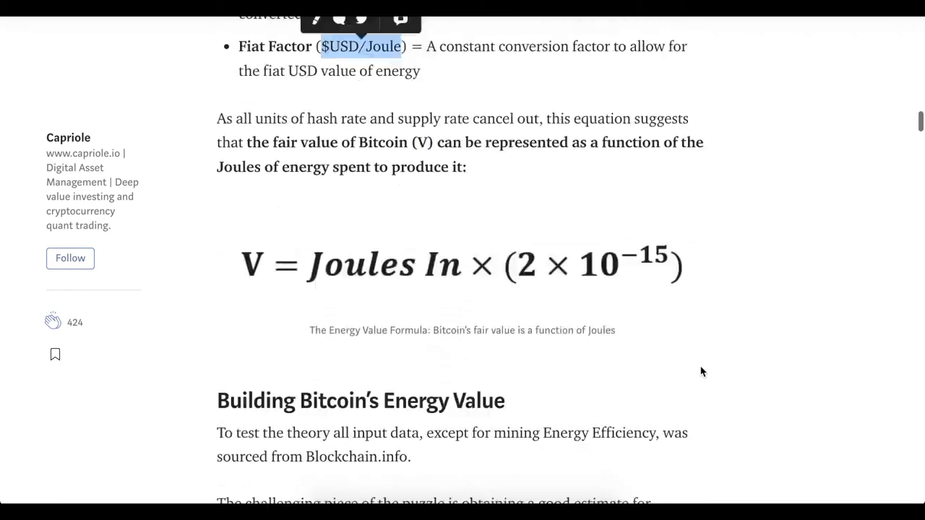
{"action": "scroll", "coordinate": [700, 371], "scroll_direction": "down", "scroll_amount": 15}
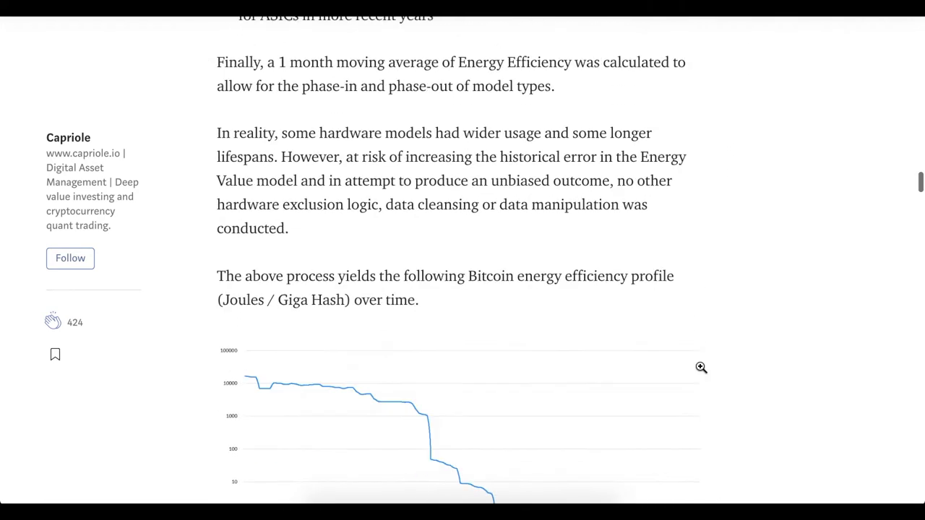
{"action": "scroll", "coordinate": [700, 371], "scroll_direction": "down", "scroll_amount": 1}
{"action": "scroll", "coordinate": [698, 369], "scroll_direction": "up", "scroll_amount": 1}
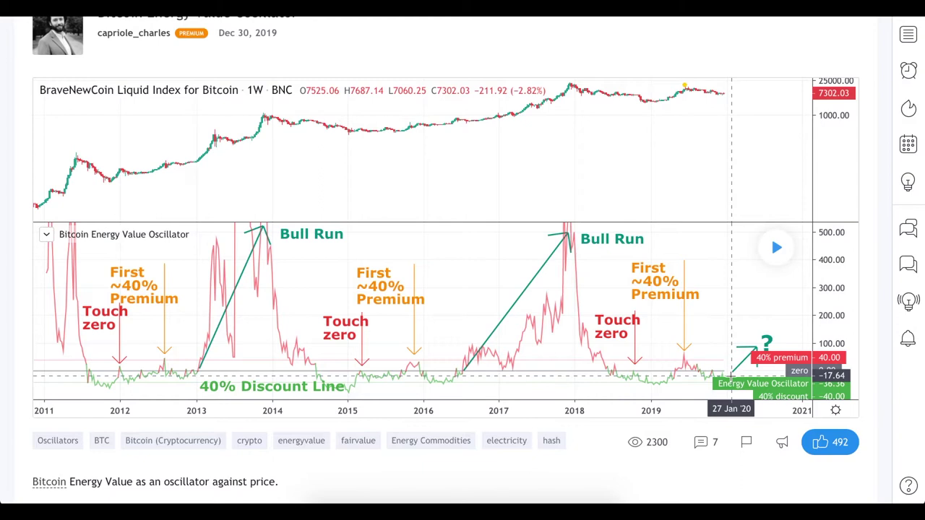
Scroll across the published idea's weekly chart with its Bull Run and 40% Discount Line markers
{"action": "scroll", "coordinate": [639, 350], "scroll_direction": "right", "scroll_amount": 2}
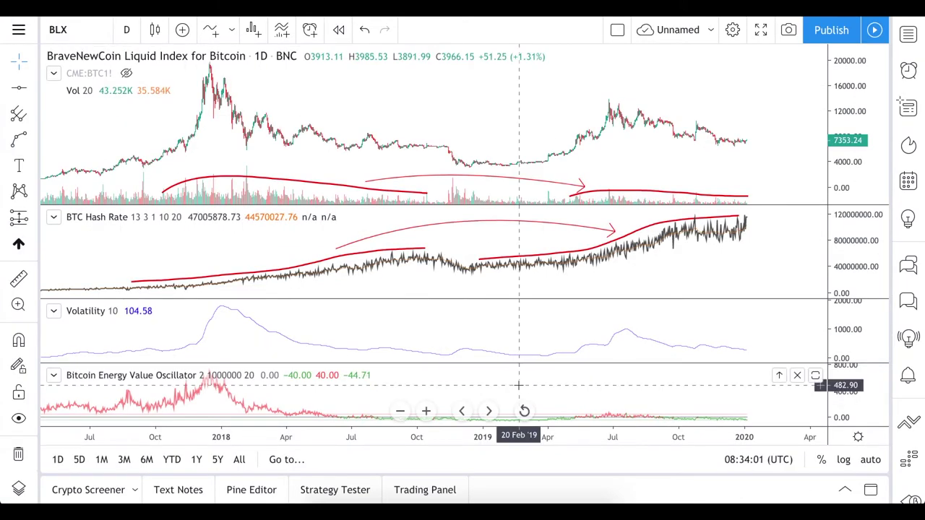
Maximize the oscillator pane and zoom out to show its history from mid-2014 through 2019
{"action": "double_click", "coordinate": [519, 383]}
{"action": "scroll", "coordinate": [518, 385], "scroll_direction": "down", "scroll_amount": 5}
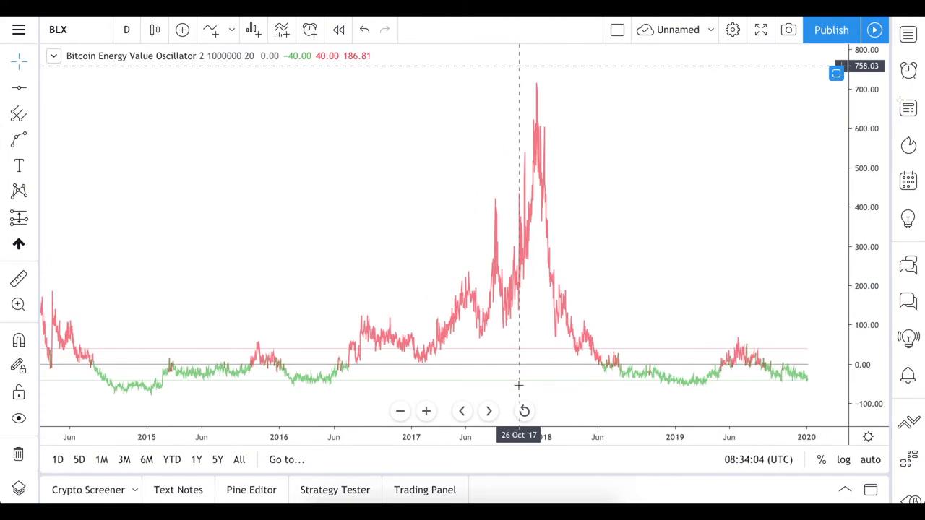
{"action": "scroll", "coordinate": [518, 385], "scroll_direction": "left", "scroll_amount": 1}
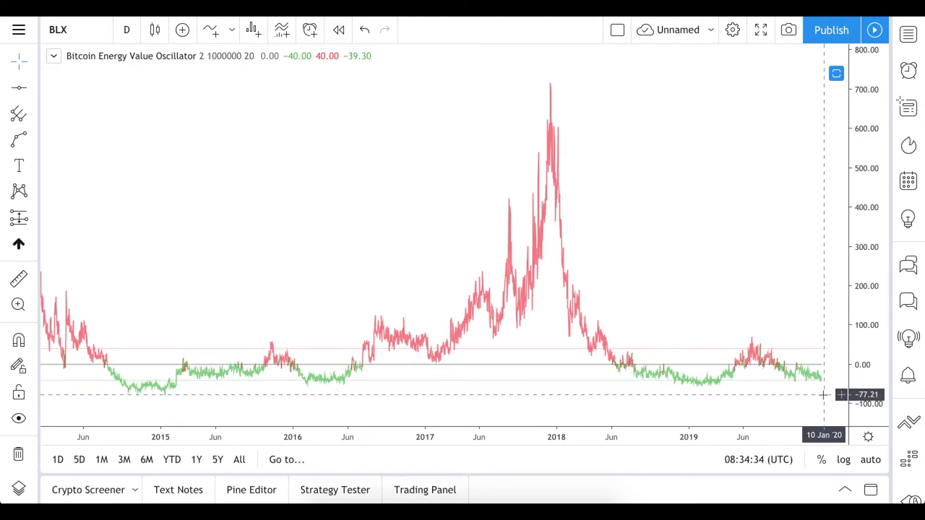
Restore the panes, zoom to mid-2017 through early 2020, and maximize the BTC Hash Rate pane
{"action": "double_click", "coordinate": [722, 232]}
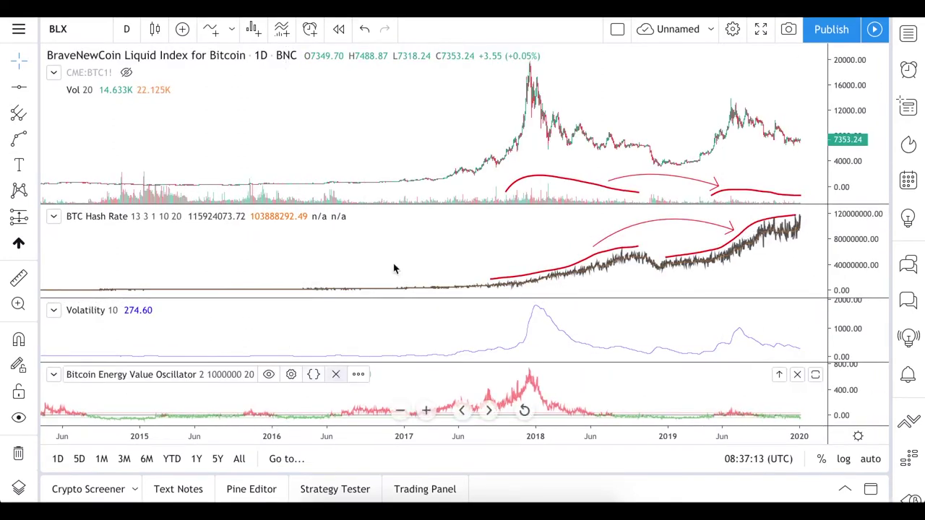
{"action": "scroll", "coordinate": [393, 263], "scroll_direction": "up", "scroll_amount": 5}
{"action": "scroll", "coordinate": [393, 263], "scroll_direction": "up", "scroll_amount": 4}
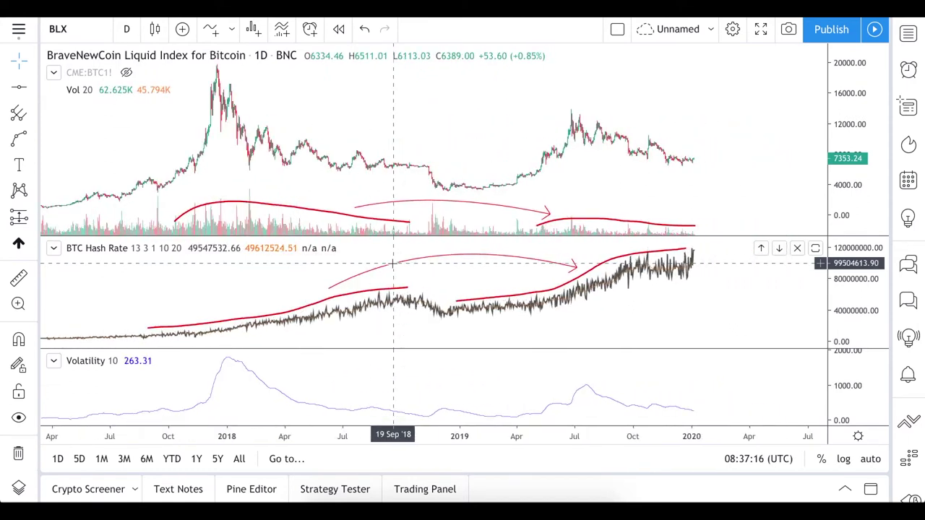
{"action": "scroll", "coordinate": [591, 265], "scroll_direction": "left", "scroll_amount": 3}
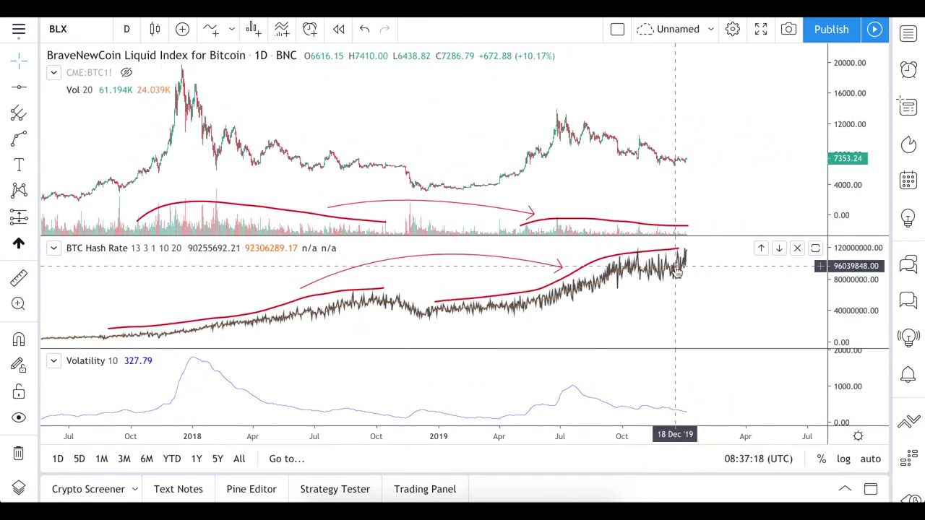
{"action": "double_click", "coordinate": [710, 273]}
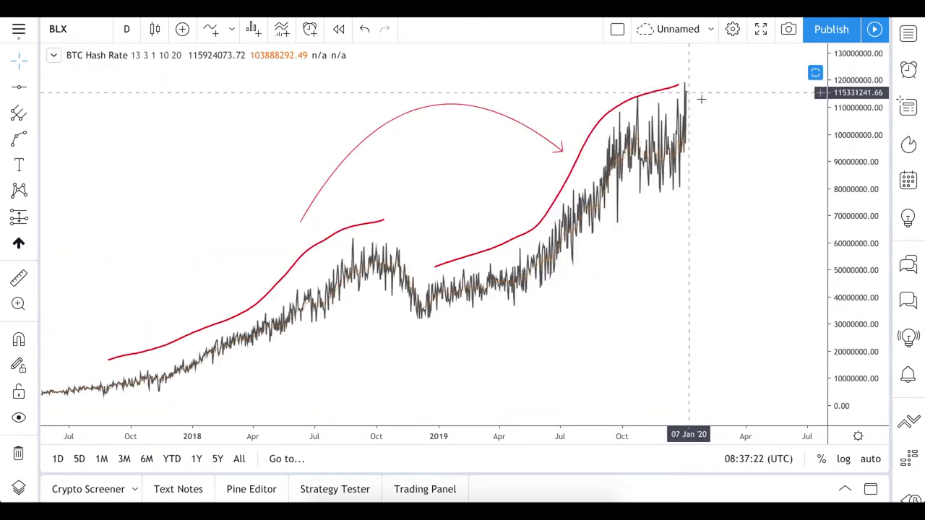
{"action": "double_click", "coordinate": [708, 245]}
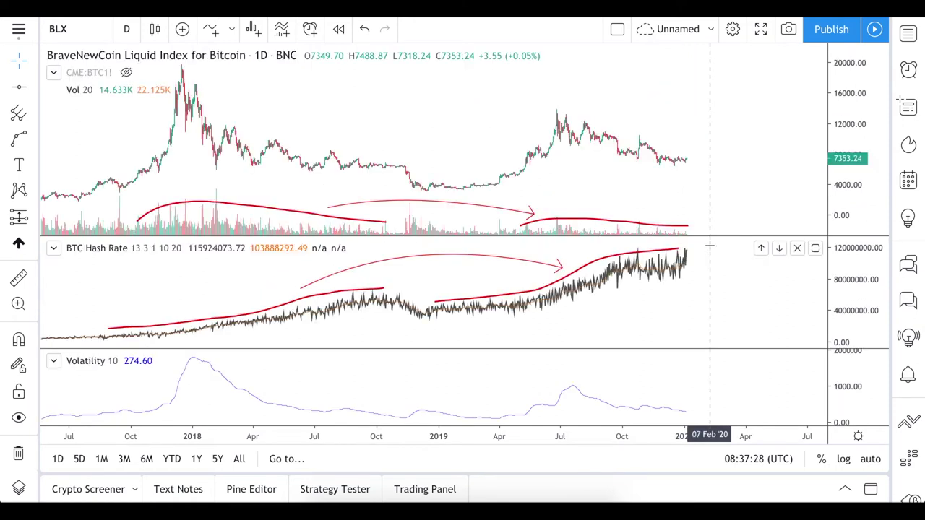
{"action": "scroll", "coordinate": [710, 245], "scroll_direction": "down", "scroll_amount": 2}
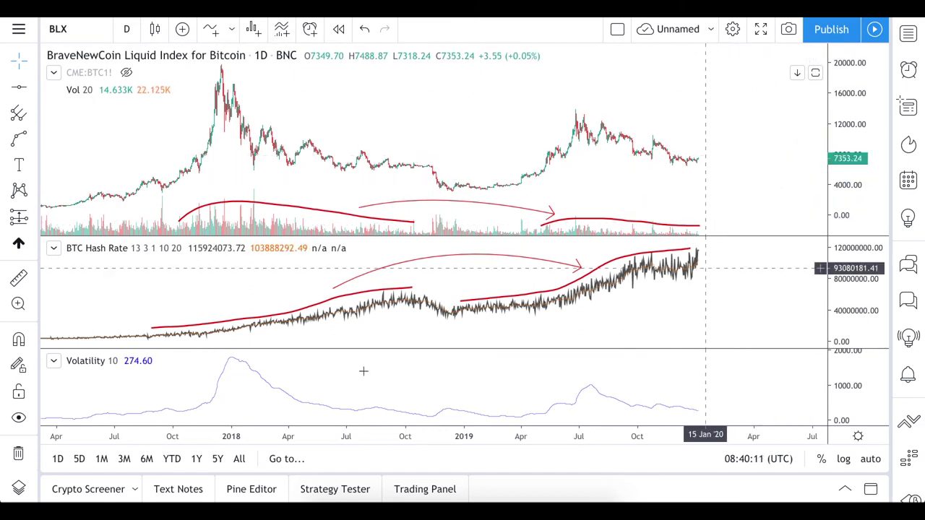
{"action": "double_click", "coordinate": [498, 382]}
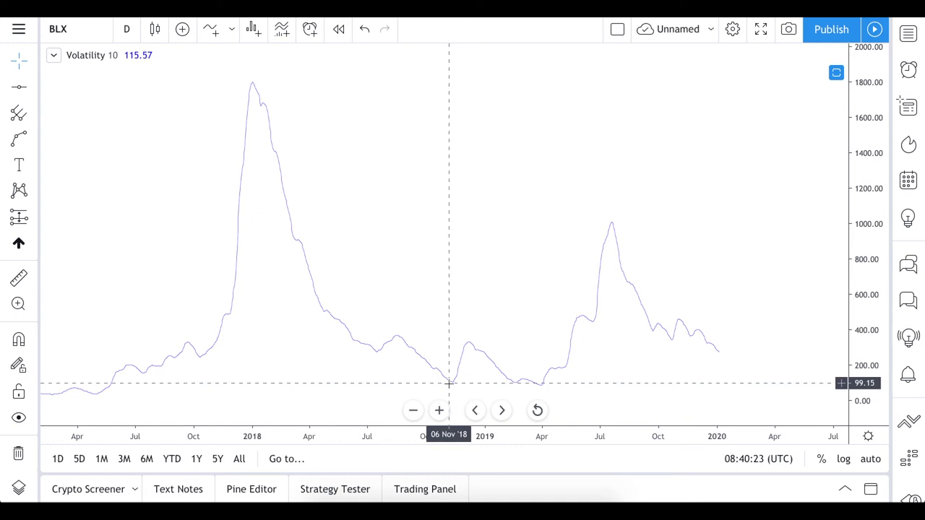
{"action": "scroll", "coordinate": [448, 384], "scroll_direction": "down", "scroll_amount": 3}
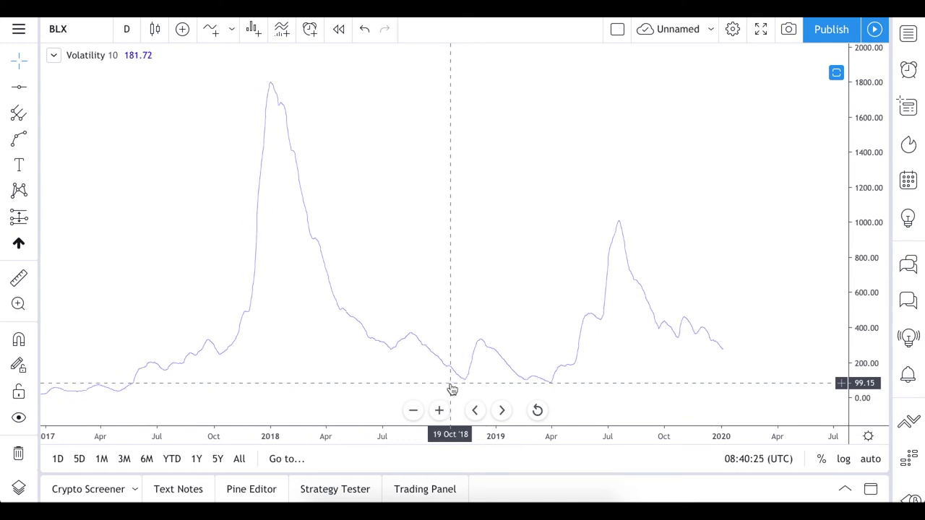
{"action": "scroll", "coordinate": [553, 322], "scroll_direction": "up", "scroll_amount": 3}
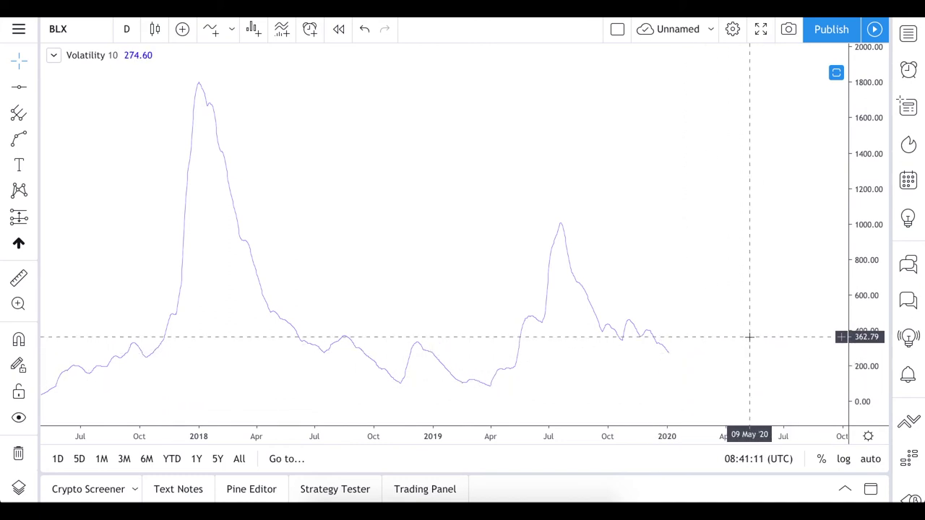
{"action": "double_click", "coordinate": [768, 276]}
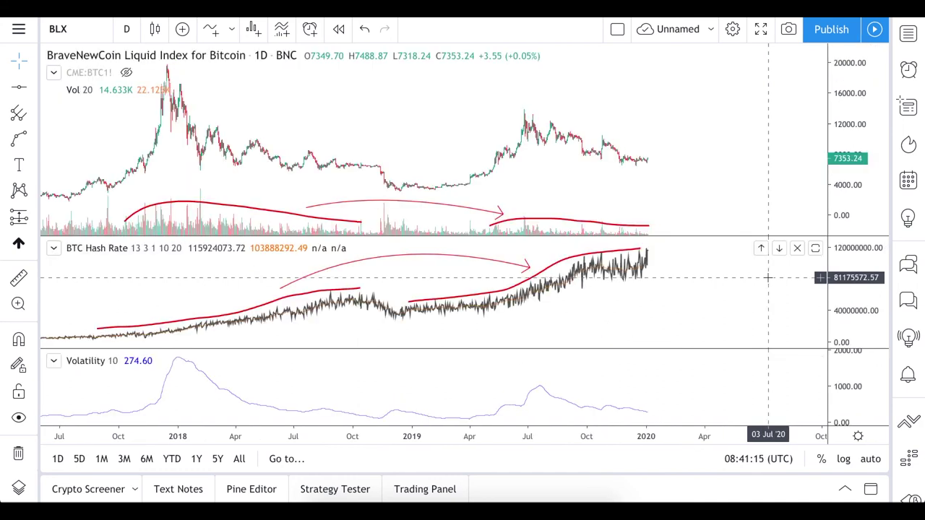
{"action": "scroll", "coordinate": [768, 276], "scroll_direction": "down", "scroll_amount": 2}
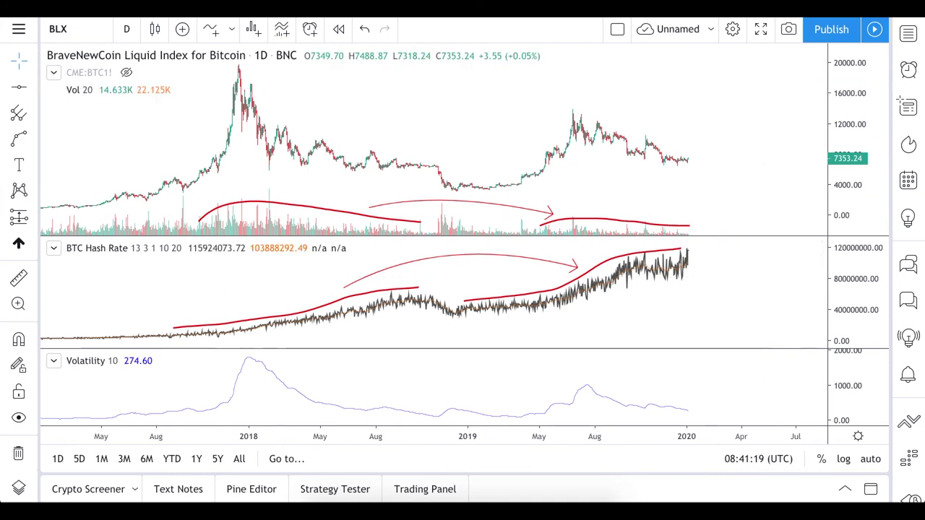
On the Twitter profile, open the Hash Ribbons green-flashes tweet and view its chart image
{"action": "key", "text": "alt+Tab"}
{"action": "scroll", "coordinate": [553, 192], "scroll_direction": "down", "scroll_amount": 10}
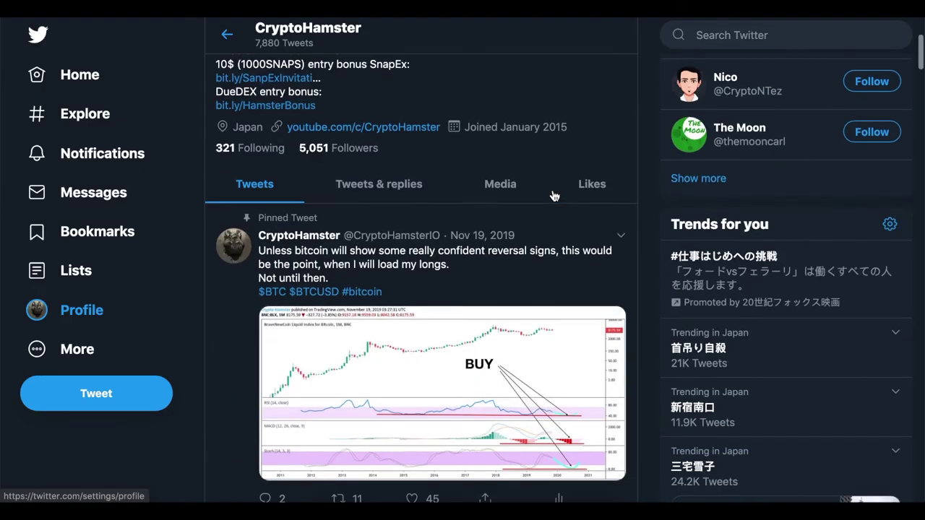
{"action": "scroll", "coordinate": [553, 196], "scroll_direction": "down", "scroll_amount": 10}
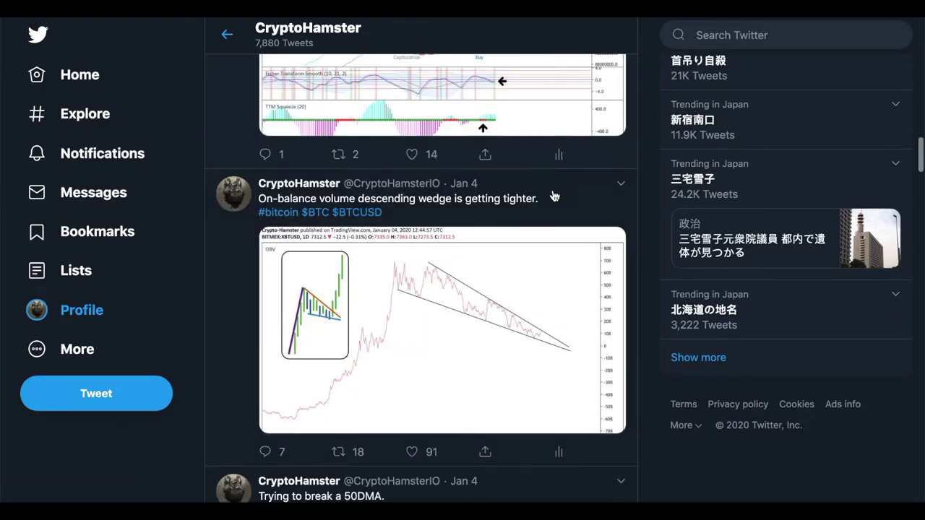
{"action": "scroll", "coordinate": [554, 196], "scroll_direction": "up", "scroll_amount": 2}
{"action": "left_click", "coordinate": [547, 171]}
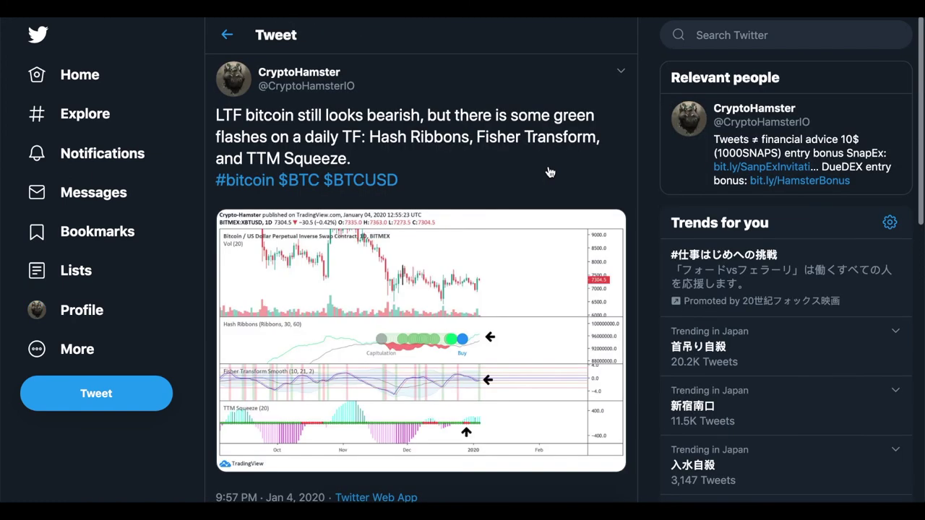
{"action": "left_click", "coordinate": [547, 327]}
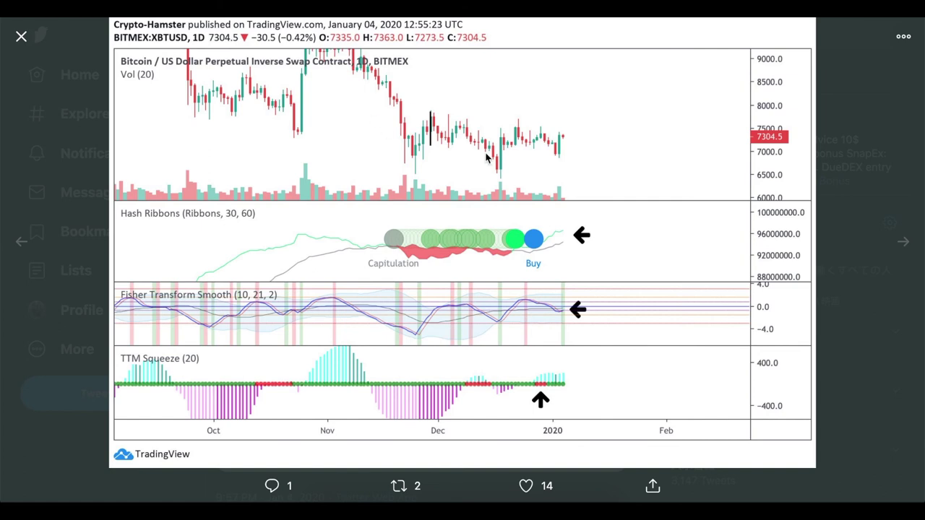
Close the Hash Ribbons image, return to the timeline, and view the OBV descending wedge chart
{"action": "left_click", "coordinate": [827, 188]}
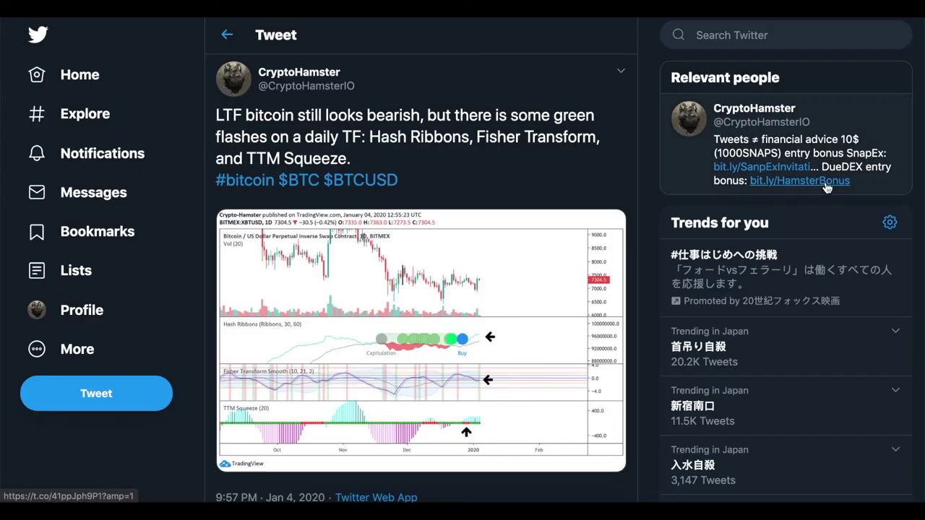
{"action": "scroll", "coordinate": [491, 213], "scroll_direction": "down", "scroll_amount": 5}
{"action": "key", "text": "alt+Left"}
{"action": "left_click", "coordinate": [501, 325]}
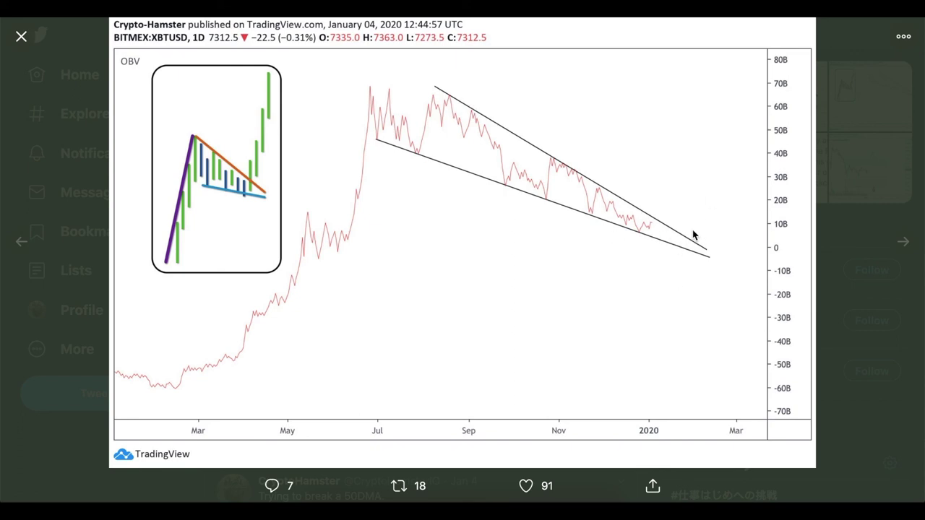
Close the wedge image and view the hash-rate tweet's chart image full-screen
{"action": "left_click", "coordinate": [874, 179]}
{"action": "scroll", "coordinate": [497, 175], "scroll_direction": "up", "scroll_amount": 10}
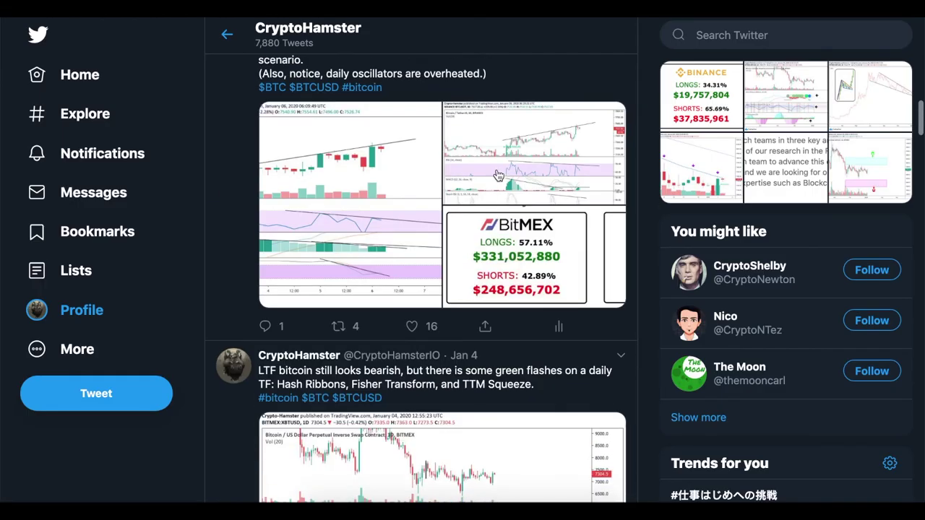
{"action": "scroll", "coordinate": [497, 175], "scroll_direction": "up", "scroll_amount": 5}
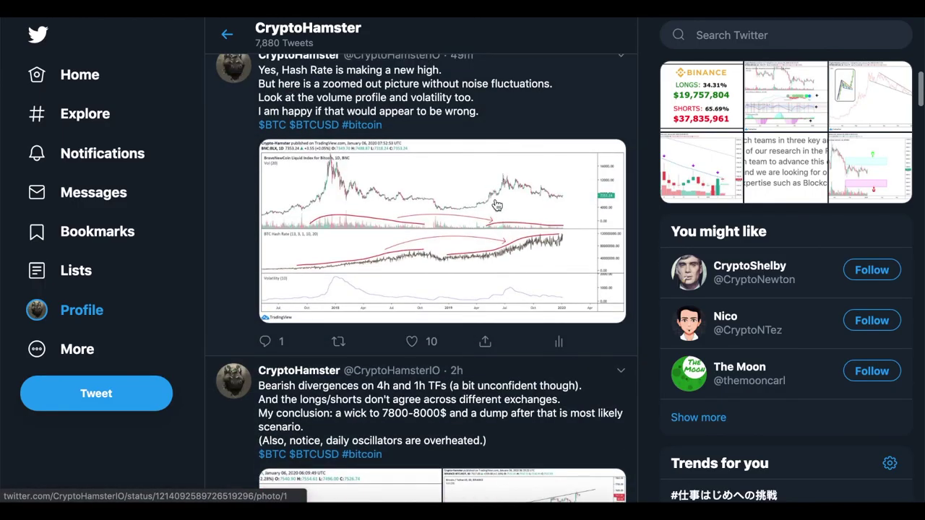
{"action": "left_click", "coordinate": [497, 205]}
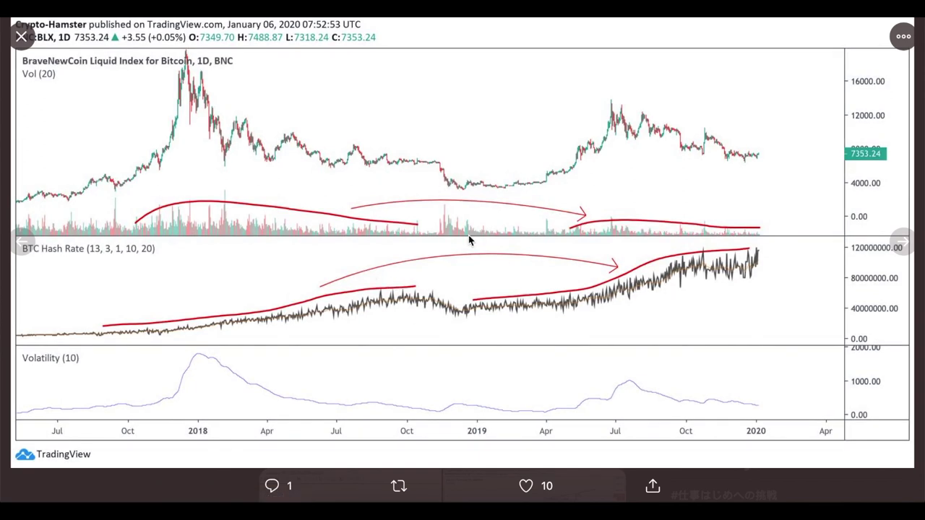